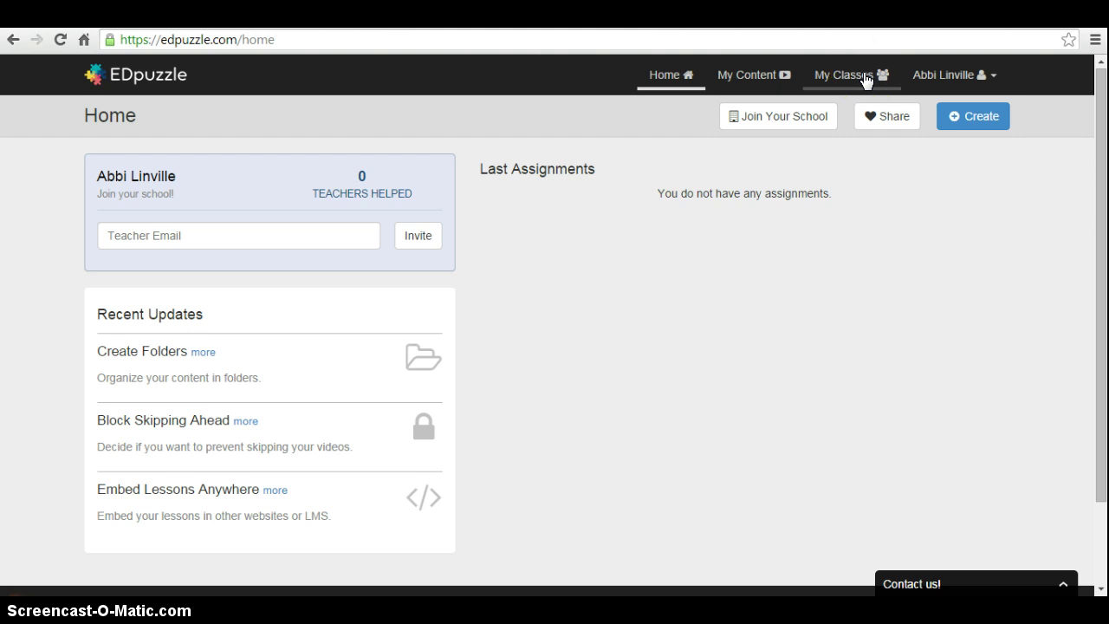
Go to My Classes and select the first class to see its empty assignment list and class code.
click(865, 77)
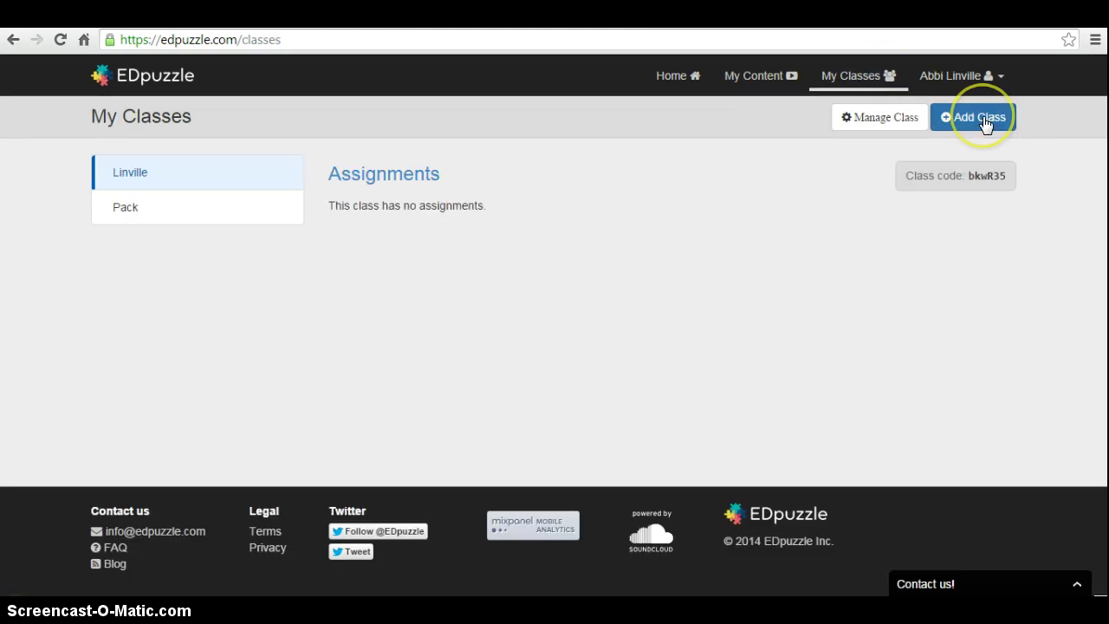
click(297, 179)
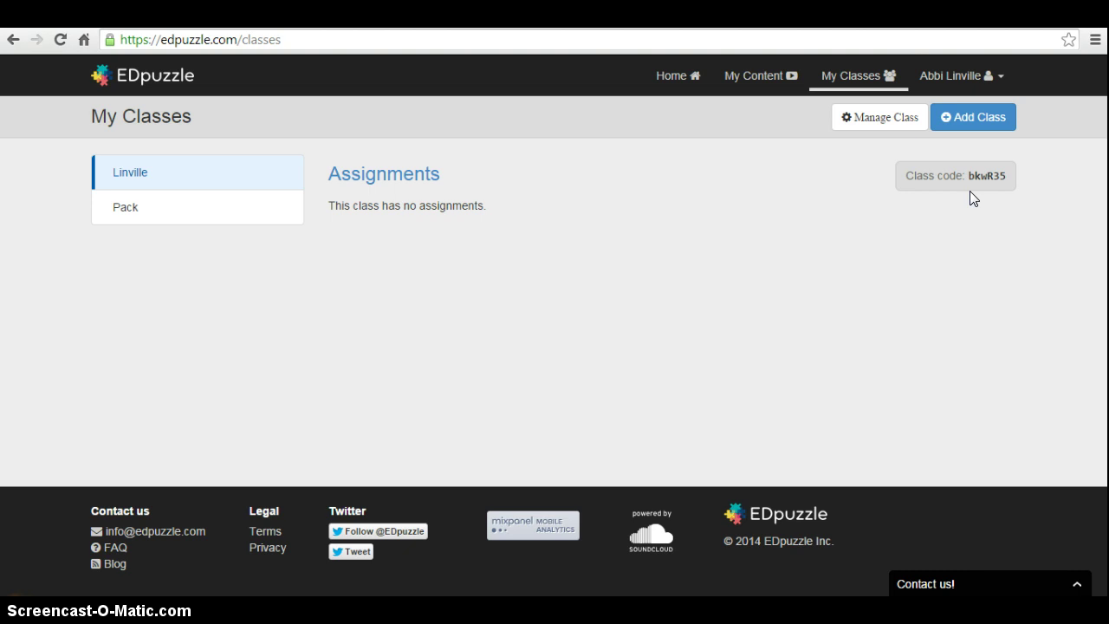
Go to My Content to find the 4:54 'Mrs. Wishy-Washy's Farm' video lesson.
click(769, 87)
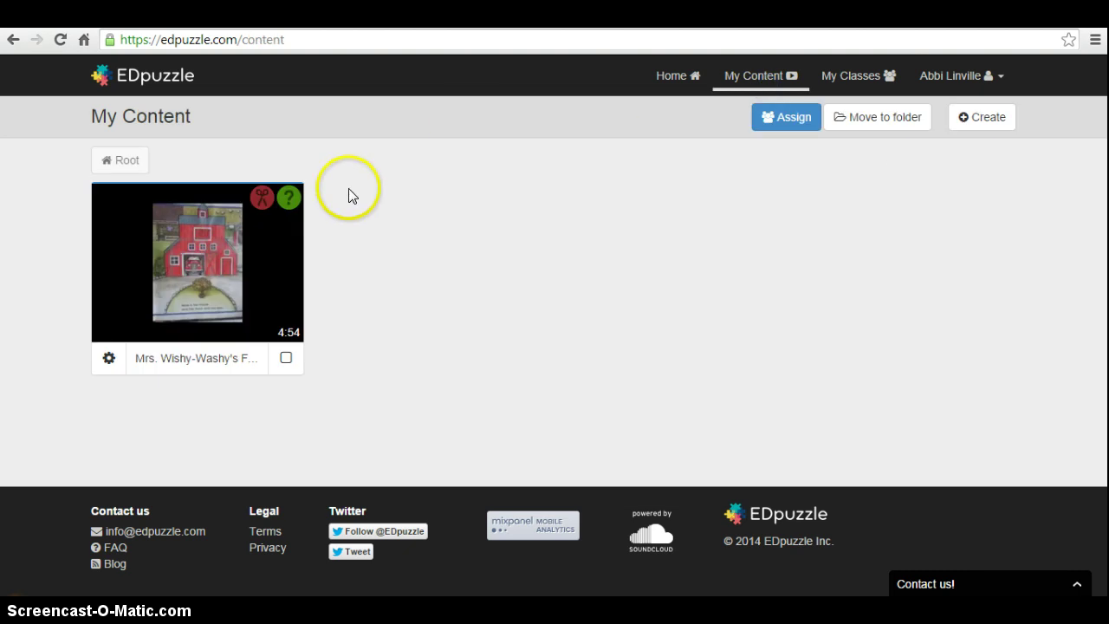
mouse_move(285, 263)
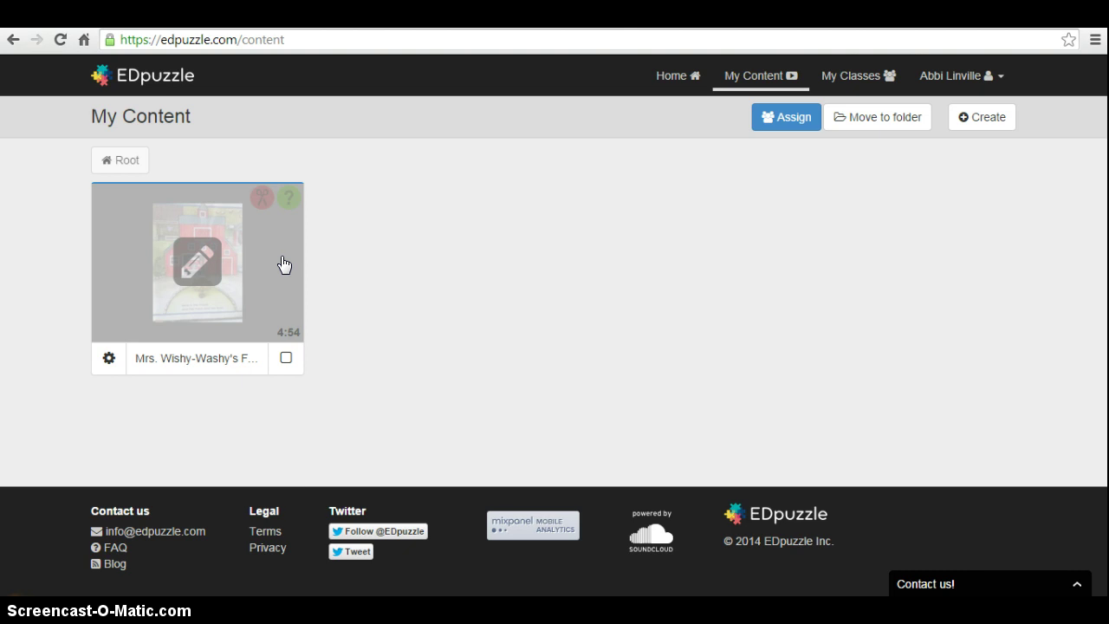
click(339, 265)
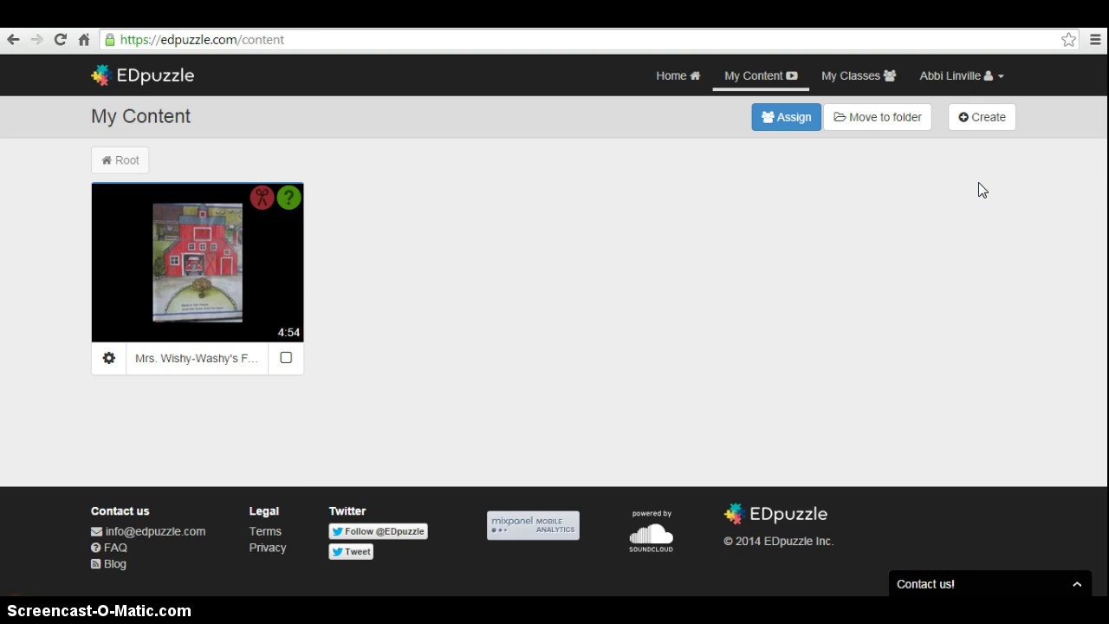
click(983, 130)
click(508, 266)
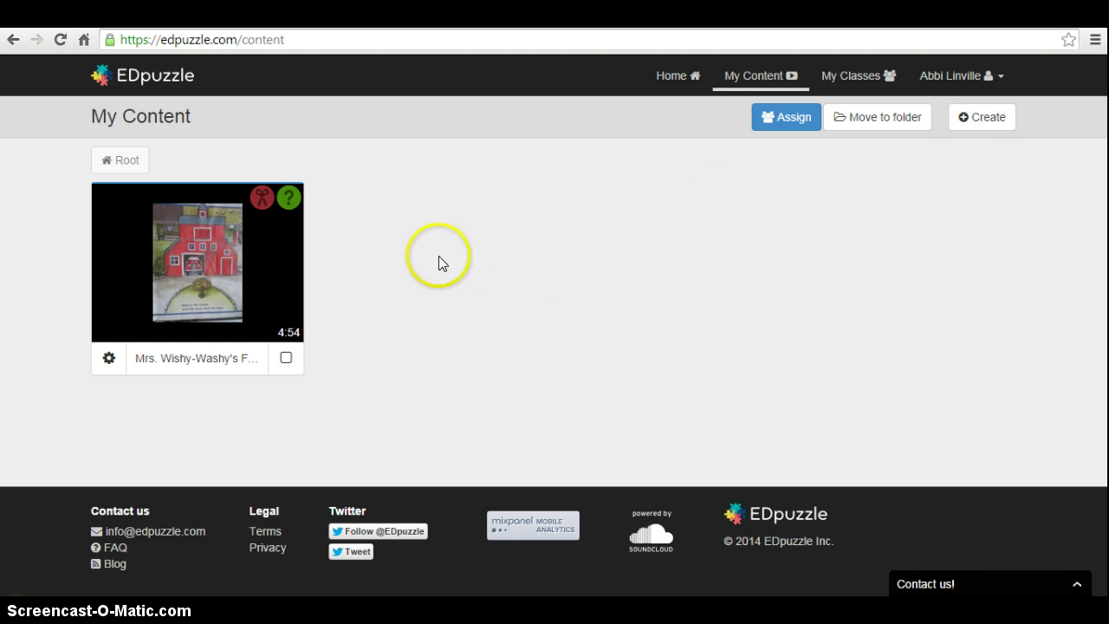
click(998, 123)
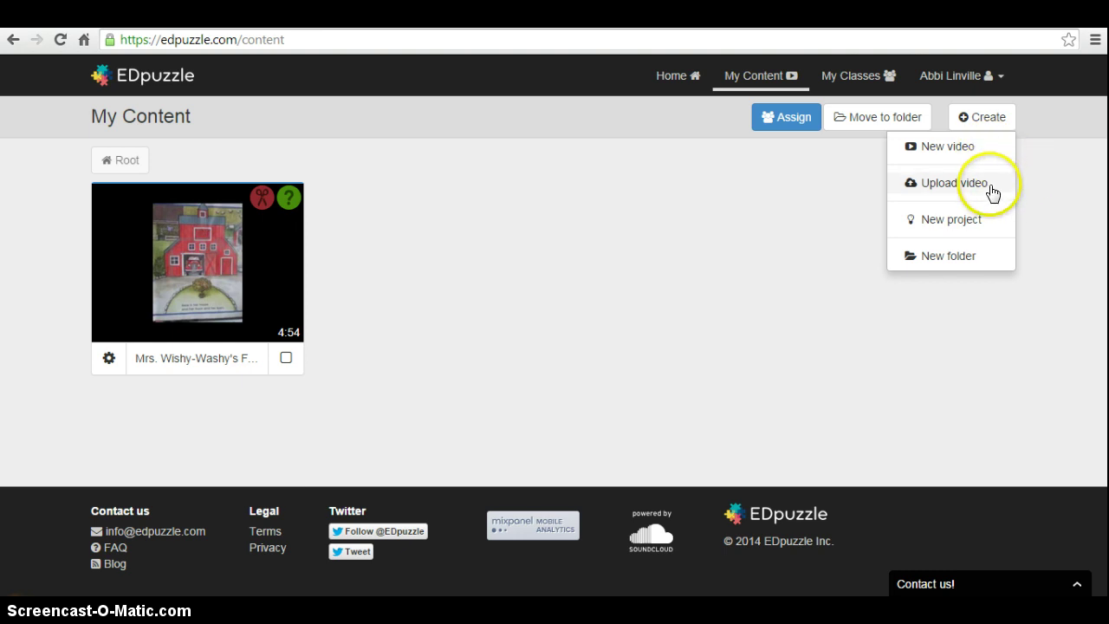
click(986, 154)
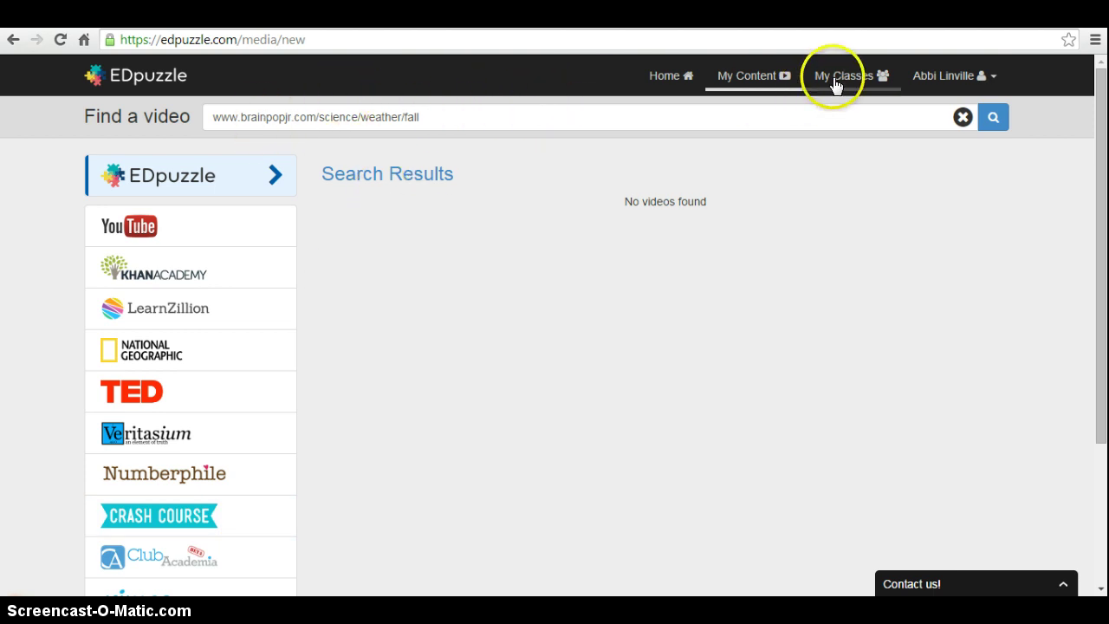
click(768, 75)
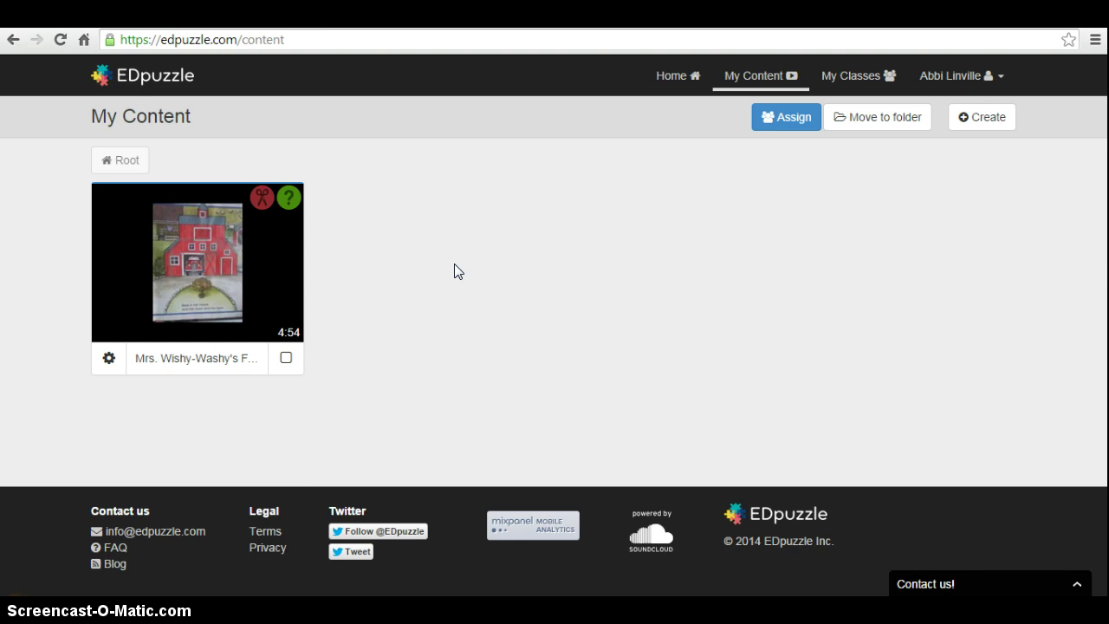
Open the Mrs. Wishy-Washy's Farm video in the editor, keeping its full 0:00–4:54 length uncropped.
click(248, 267)
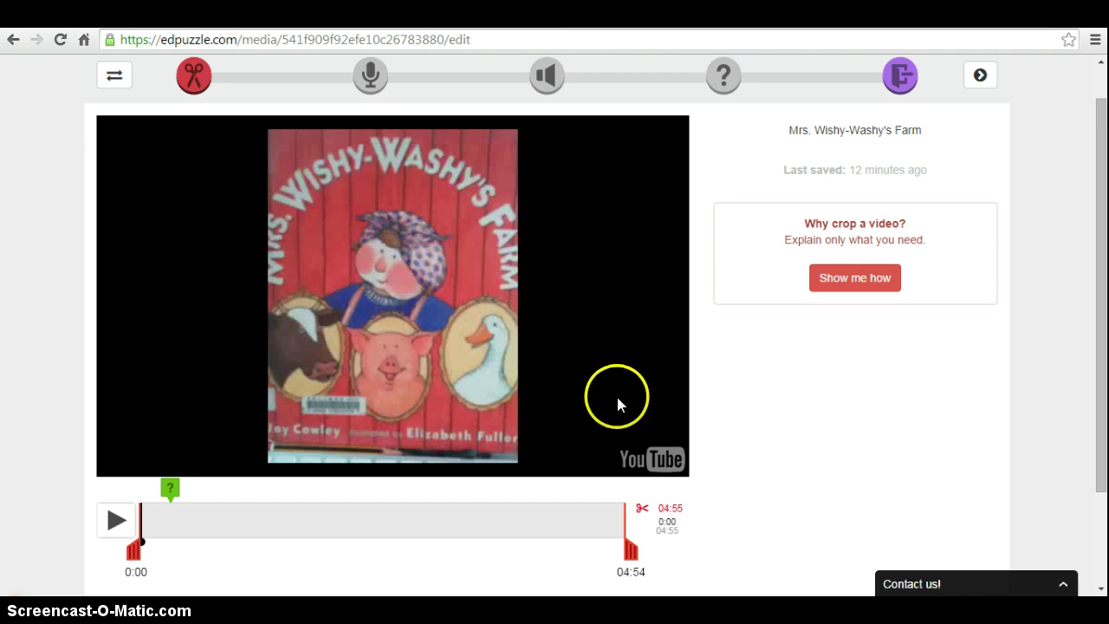
click(630, 548)
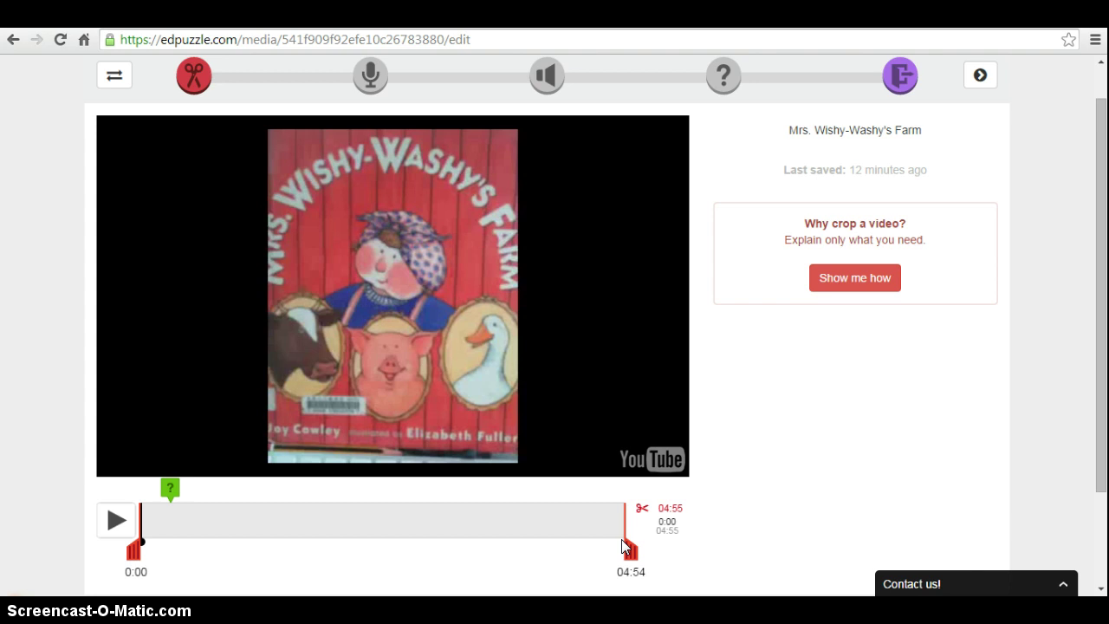
click(630, 546)
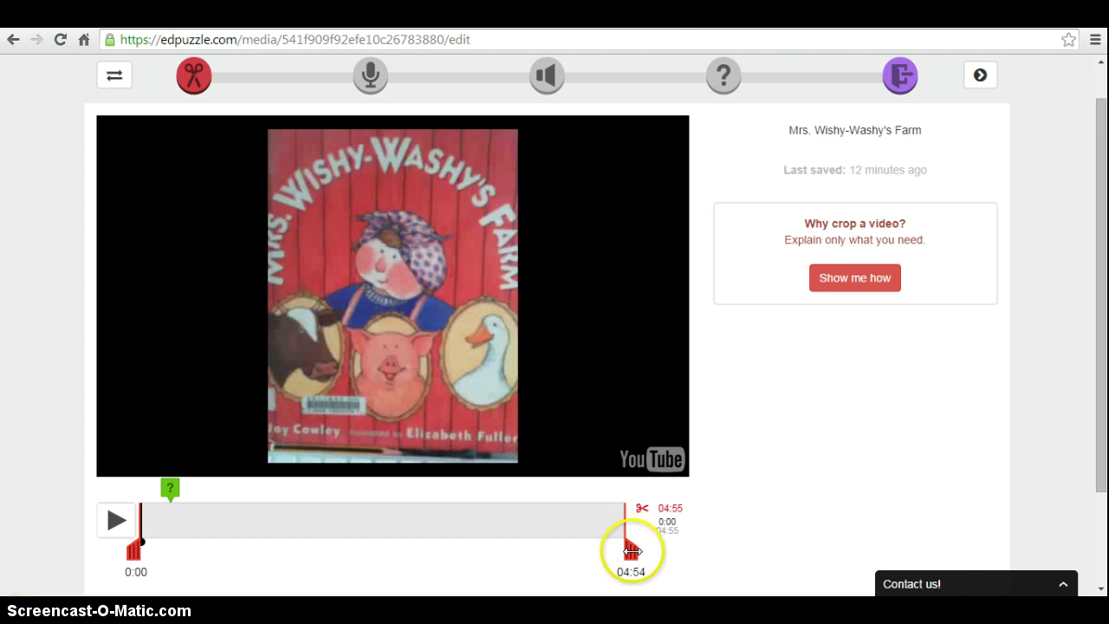
click(403, 574)
click(728, 531)
click(533, 555)
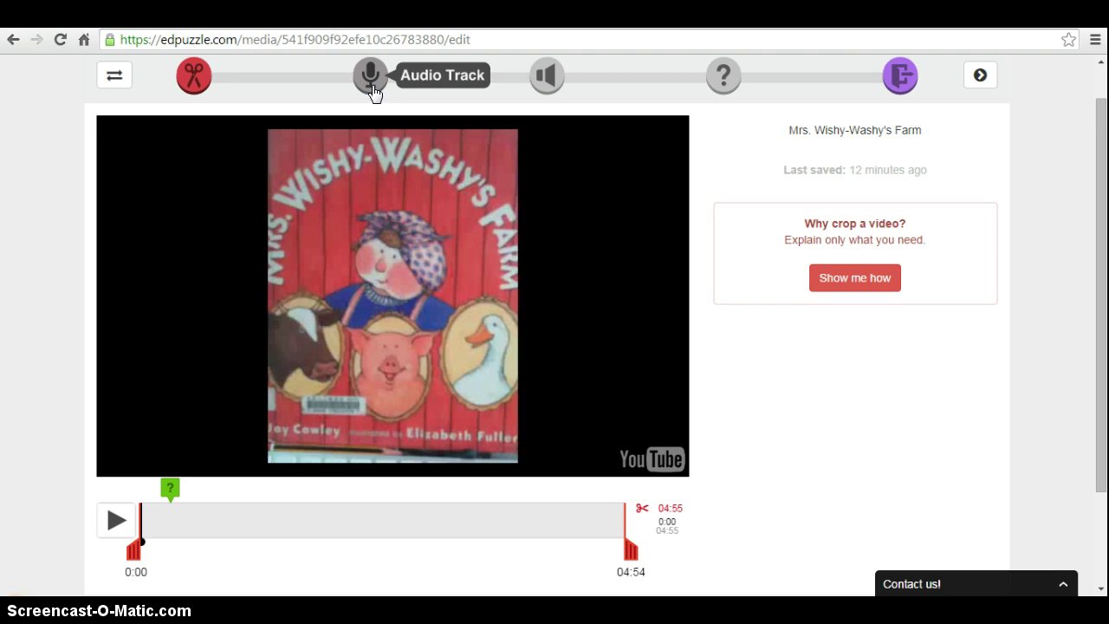
Switch the farm video editor to Audio Notes, where a note already sits at 0:00.
click(538, 78)
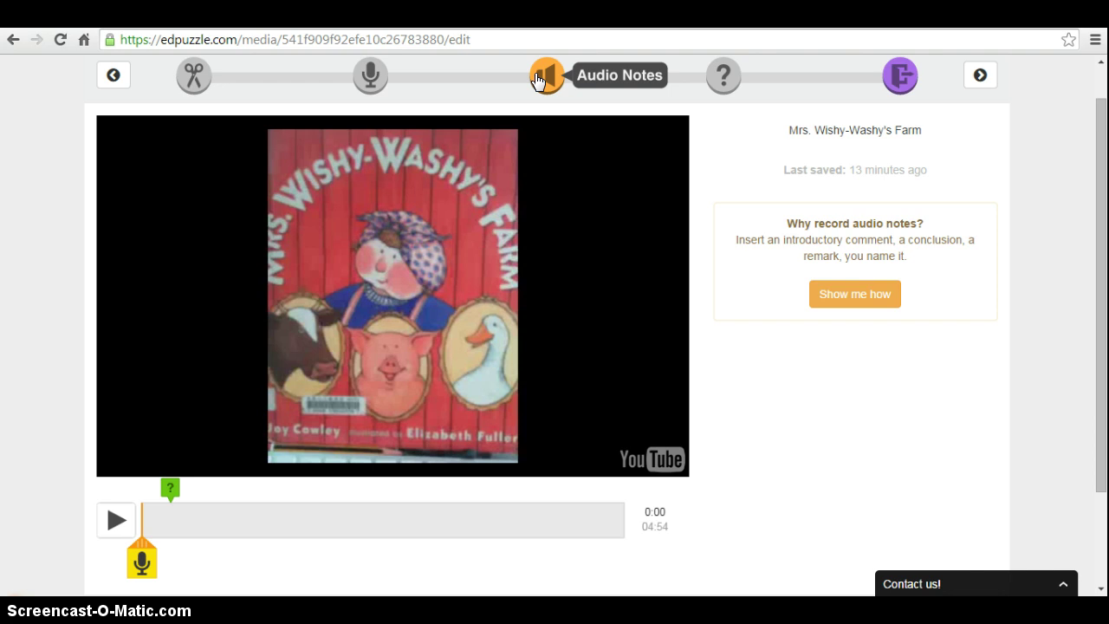
click(538, 78)
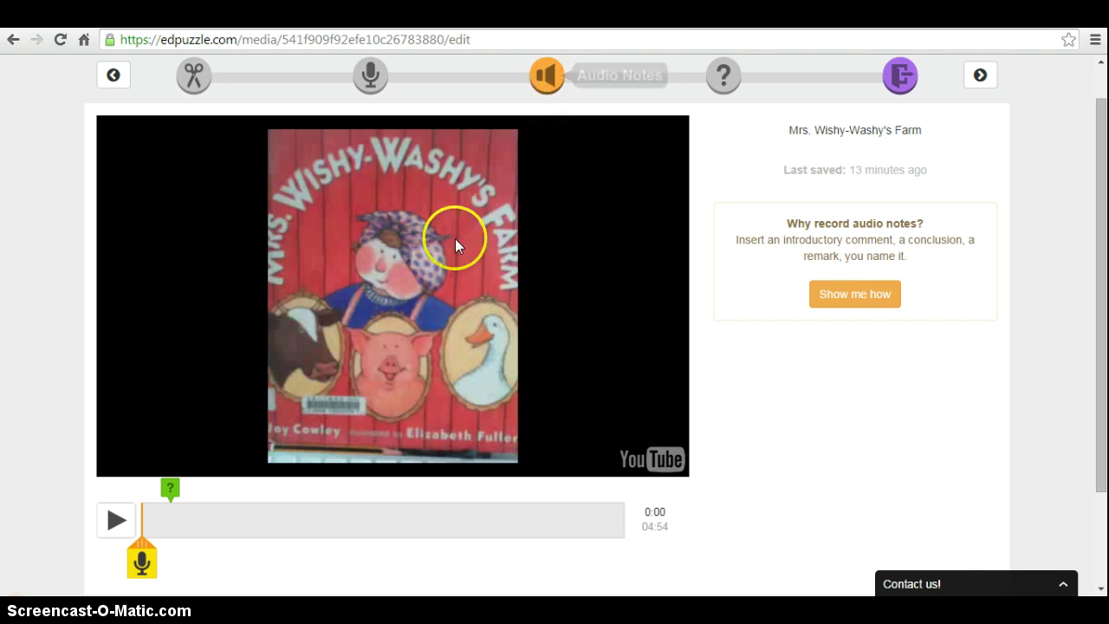
Switch to the Quizzes stage and open the existing question near the start.
click(724, 87)
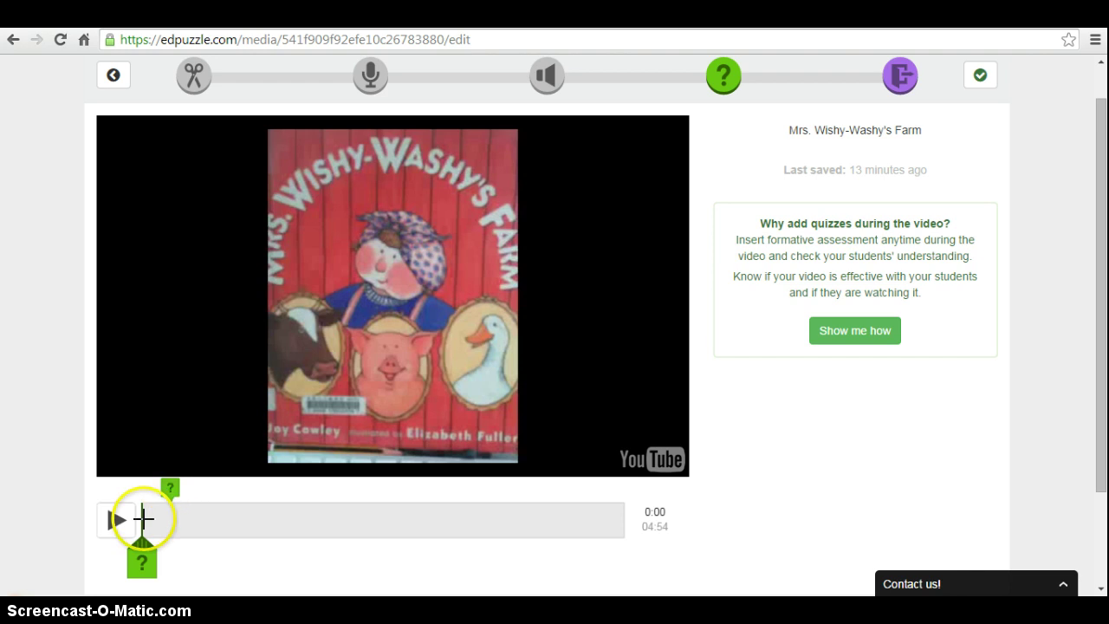
drag(171, 522, 136, 569)
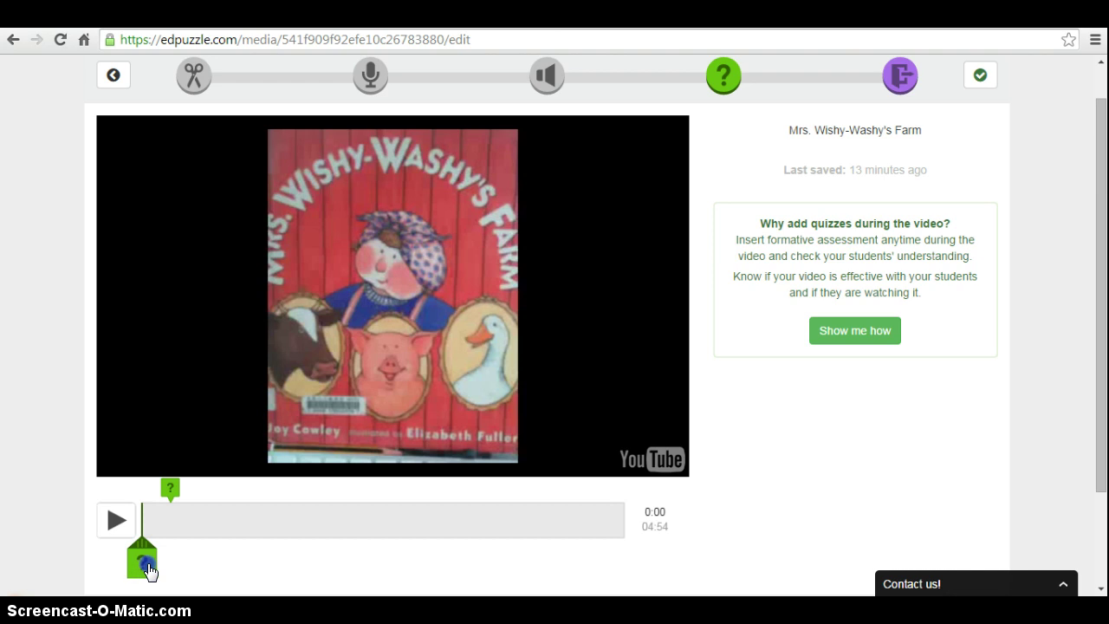
click(169, 492)
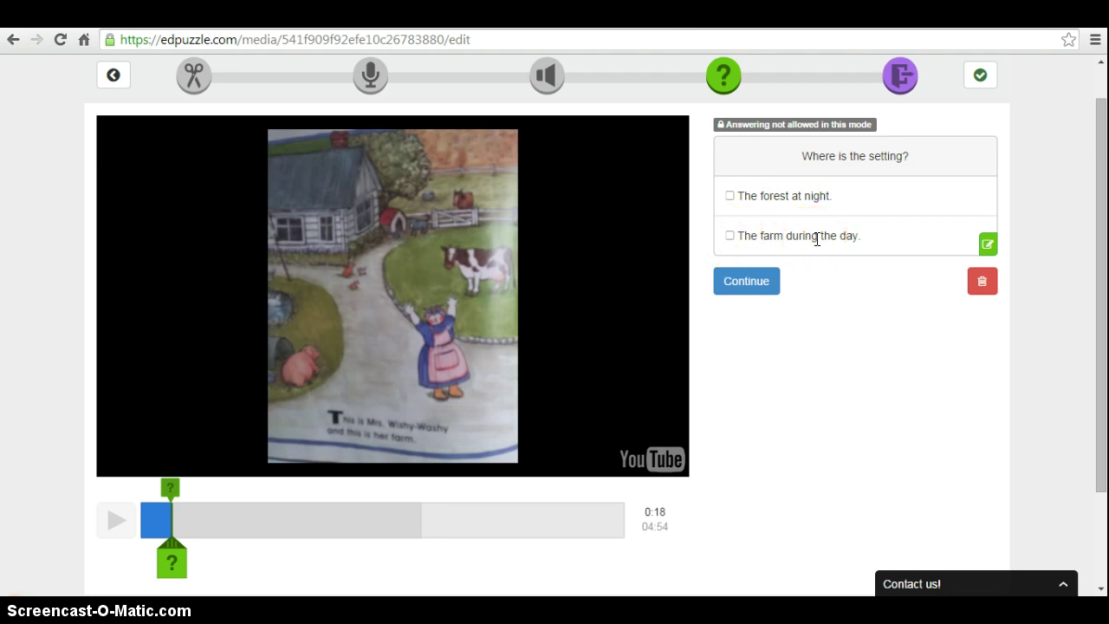
Play and skip ahead through the video, pausing at 03:28 where the animals are taken away.
click(726, 286)
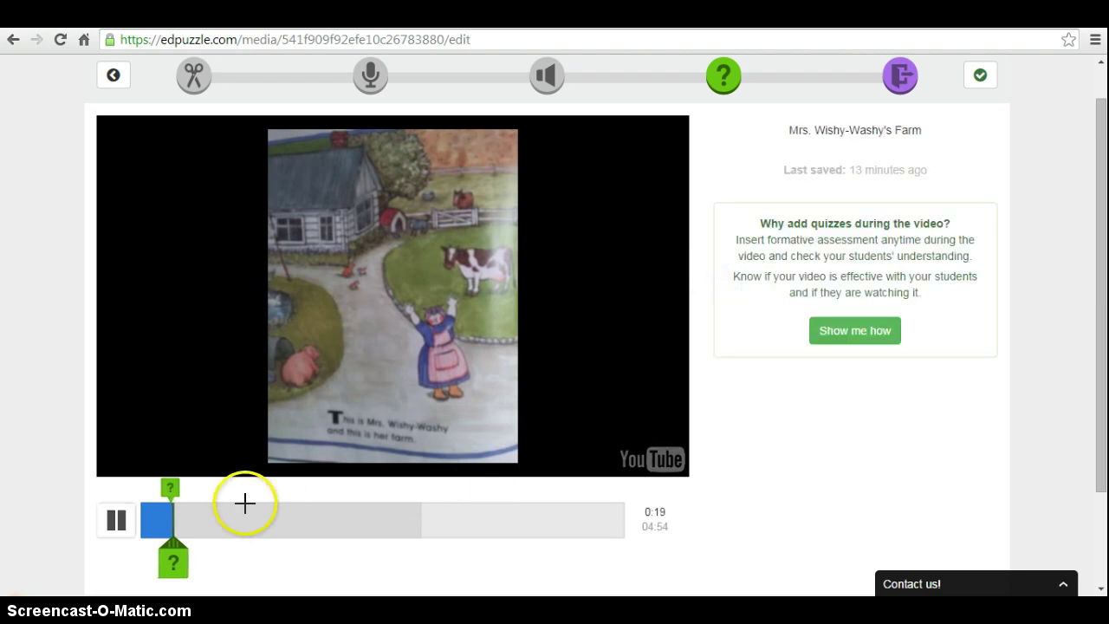
click(114, 522)
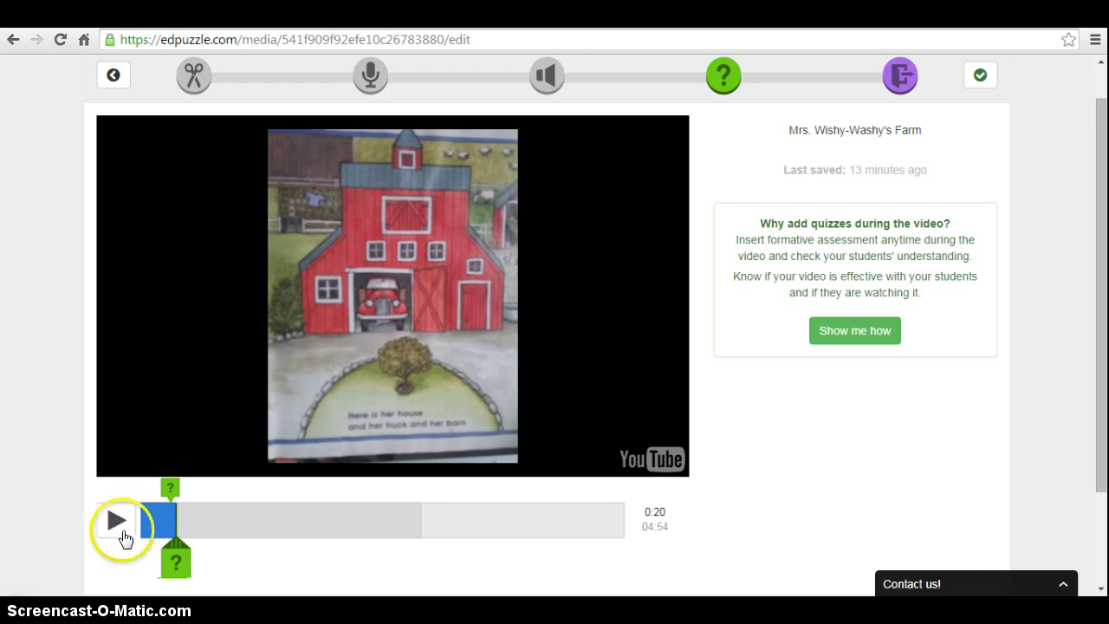
click(118, 527)
mouse_move(176, 559)
mouse_down()
mouse_move(198, 542)
mouse_move(303, 558)
mouse_move(480, 556)
mouse_up()
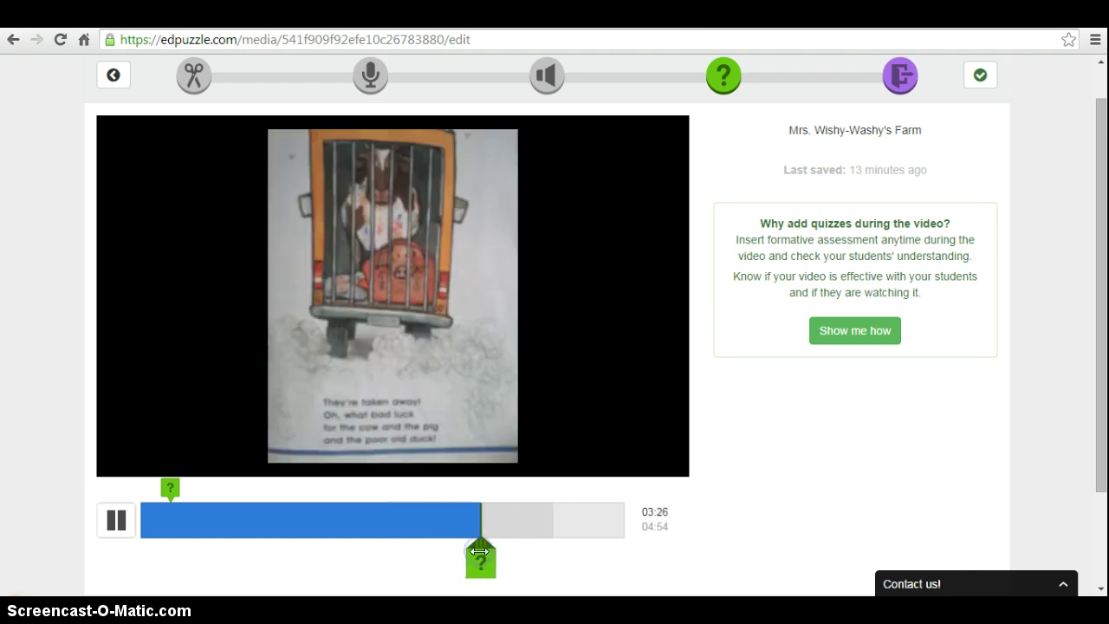
click(79, 542)
click(113, 524)
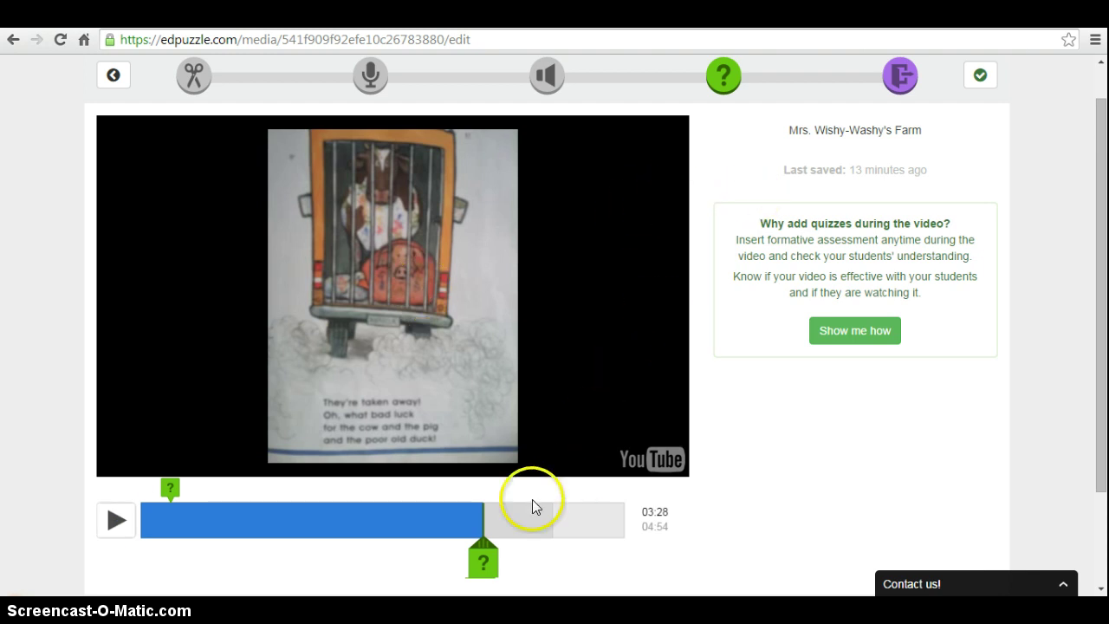
Add a multiple-choice question at 03:28, 'Where are the animals going?', with jail correct and home wrong.
click(485, 564)
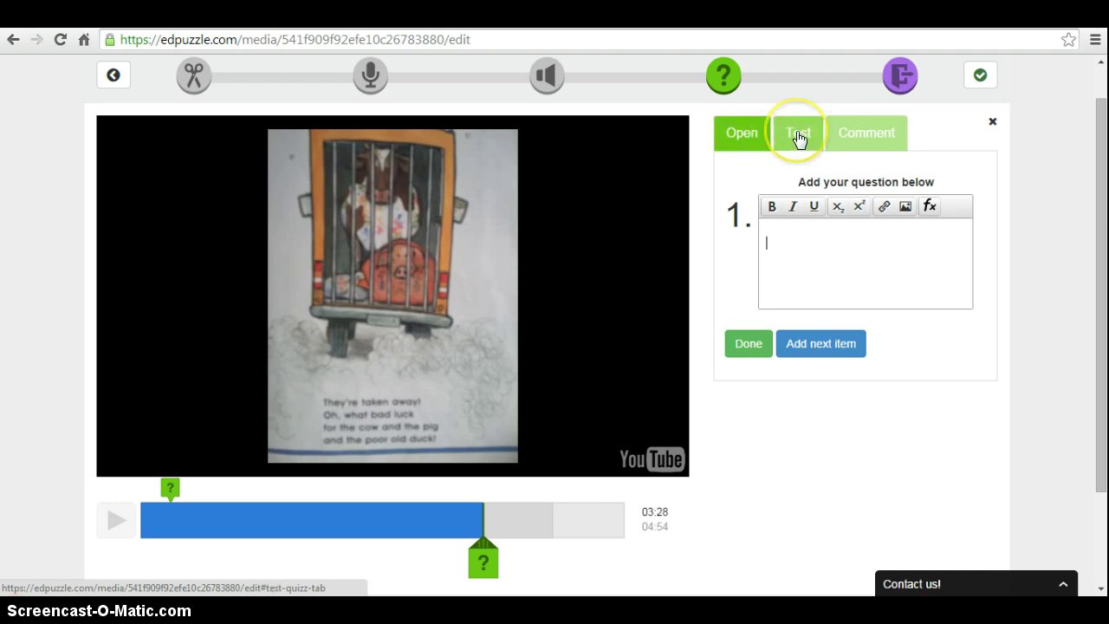
click(799, 139)
click(798, 137)
click(793, 233)
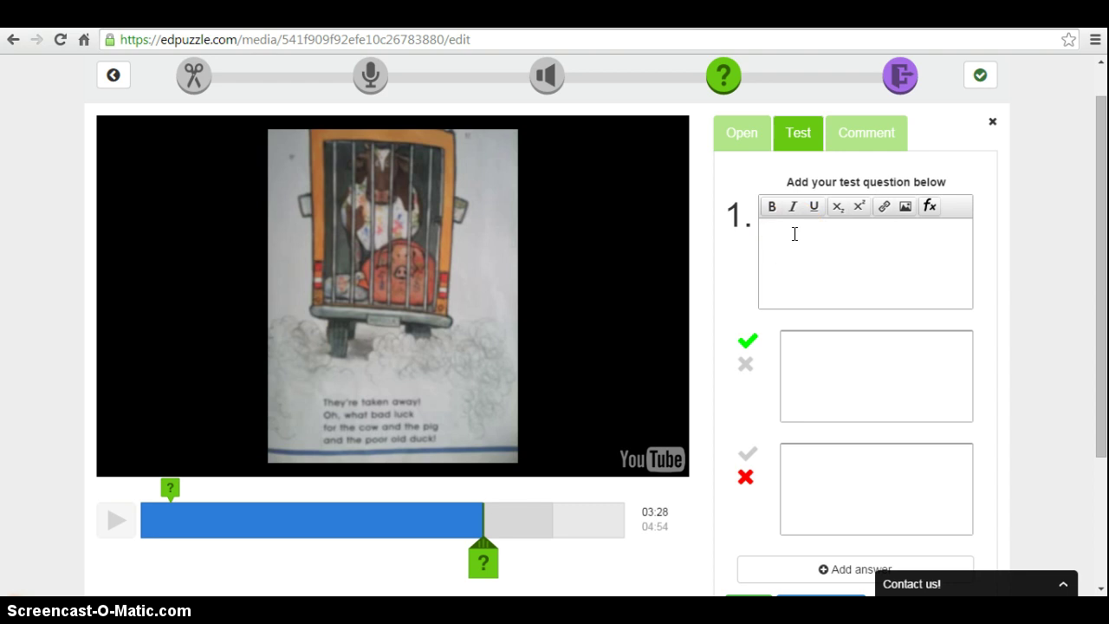
text(Where)
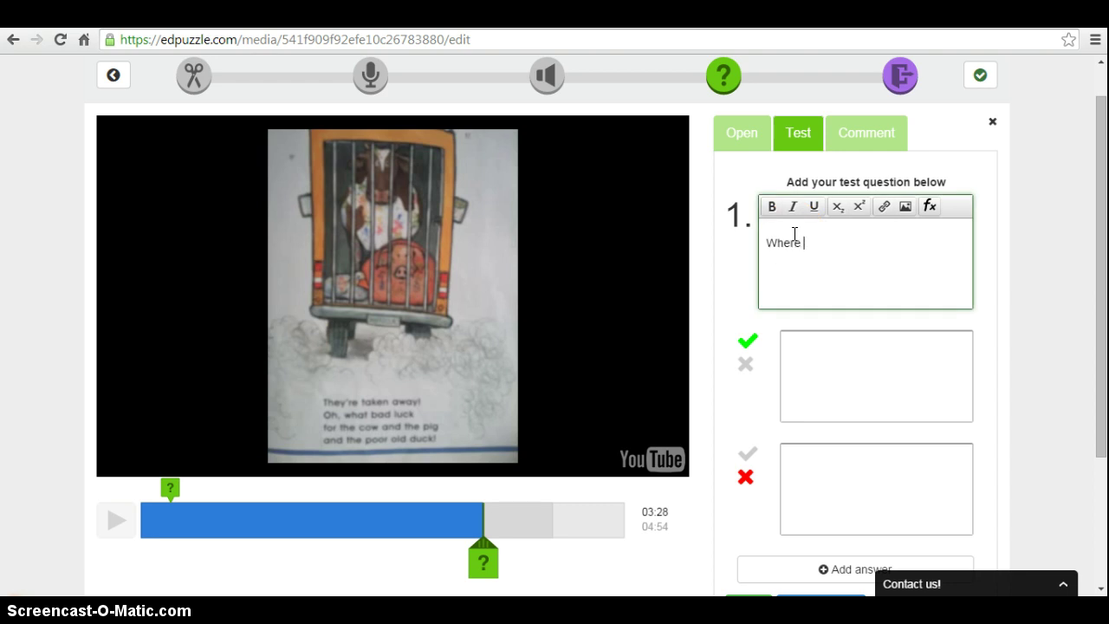
text( are the animals going?)
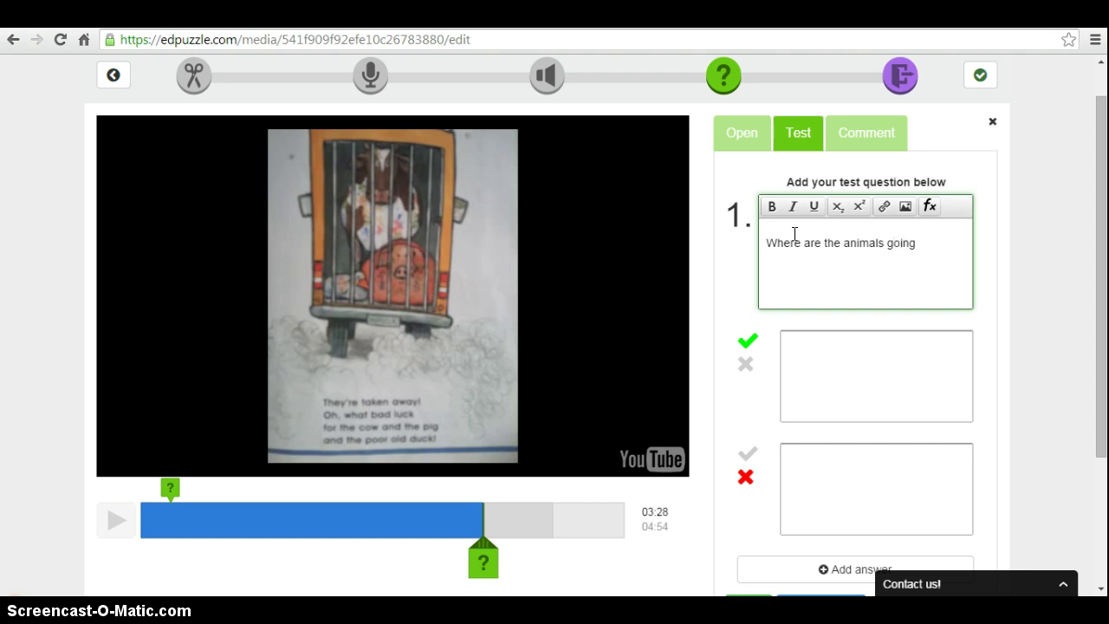
click(805, 338)
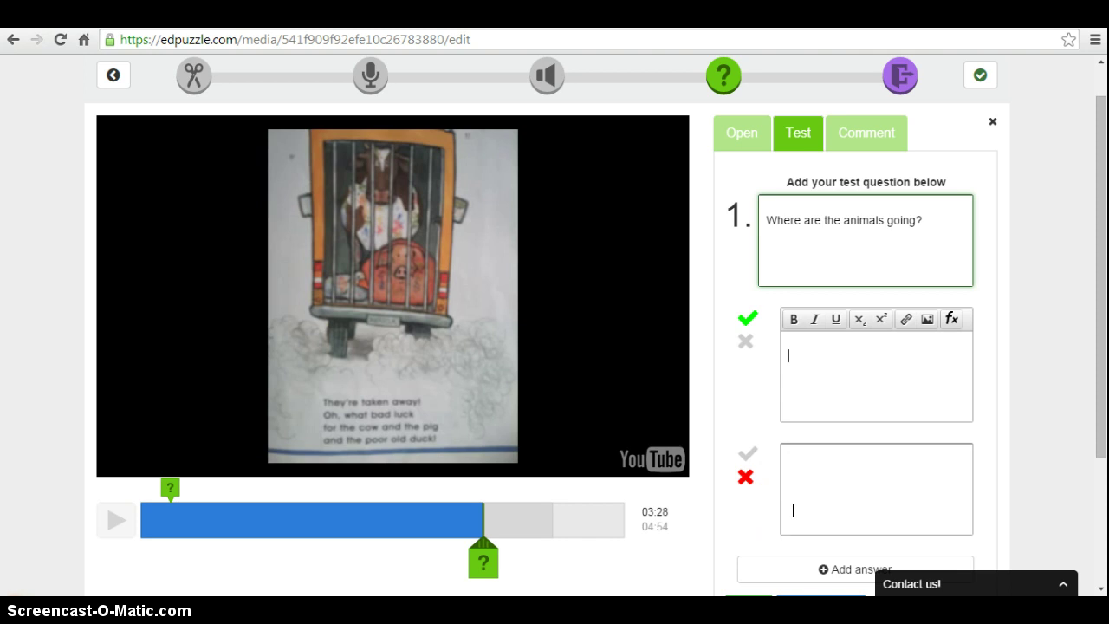
text(jail)
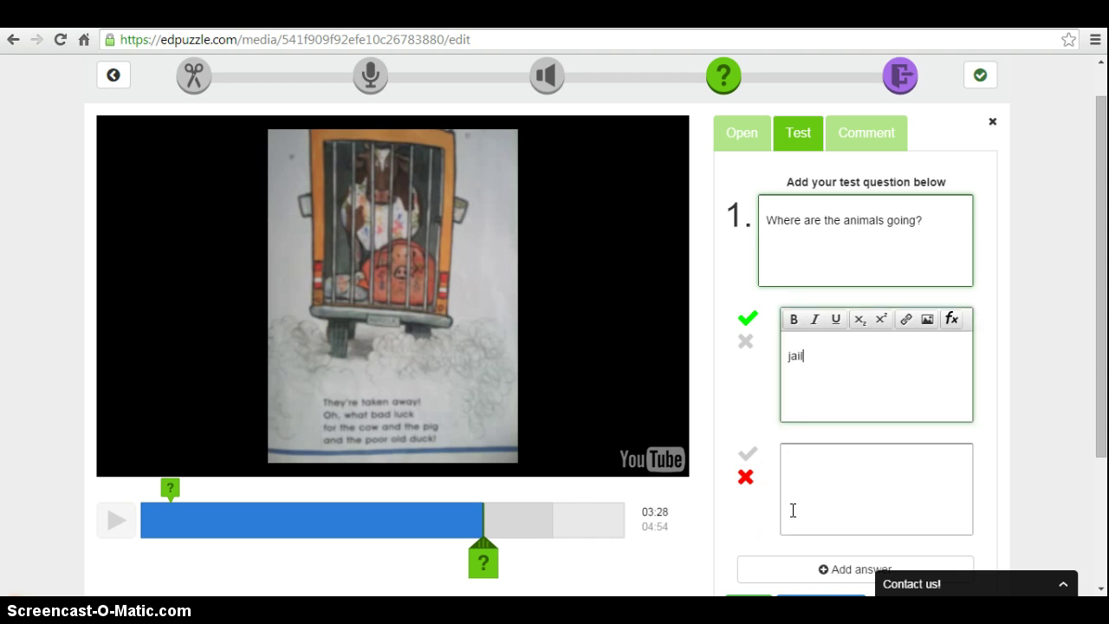
click(809, 480)
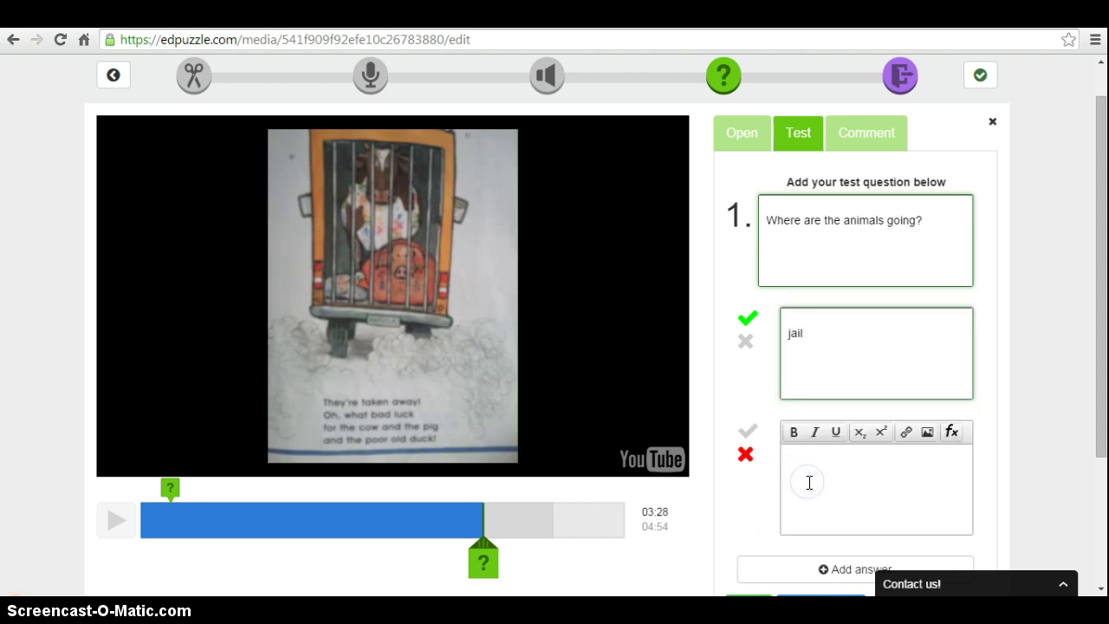
text(home)
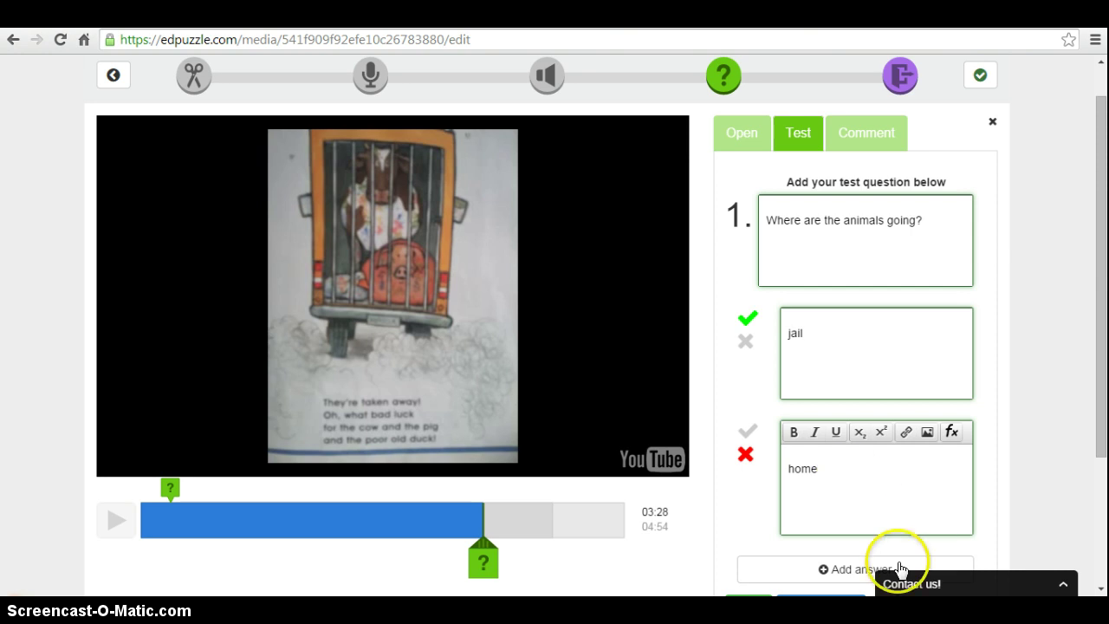
drag(1094, 407, 1099, 481)
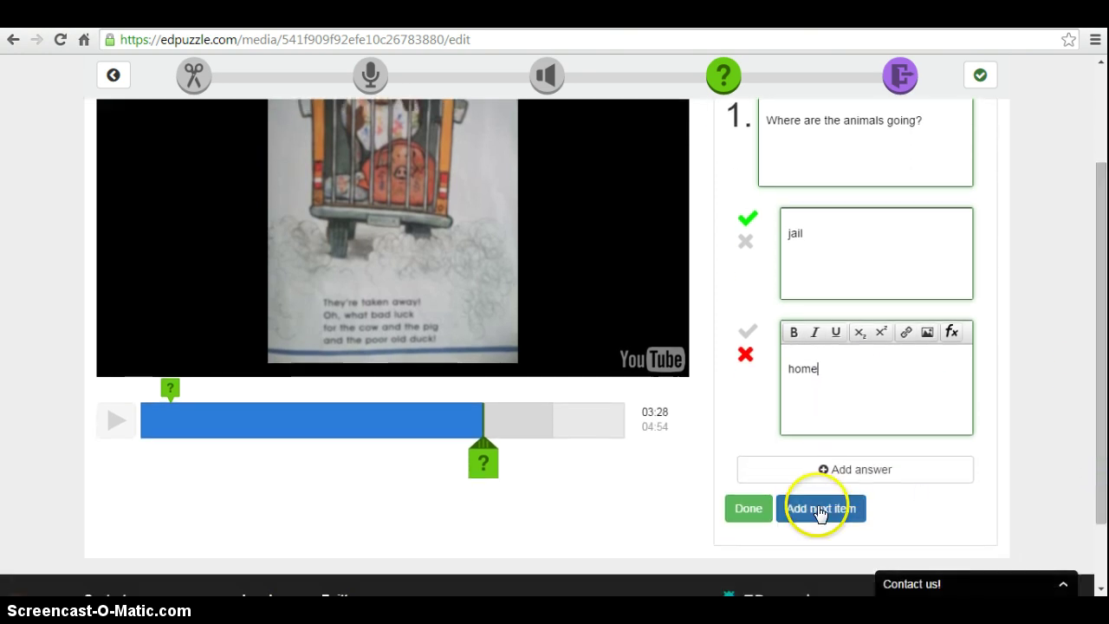
click(747, 513)
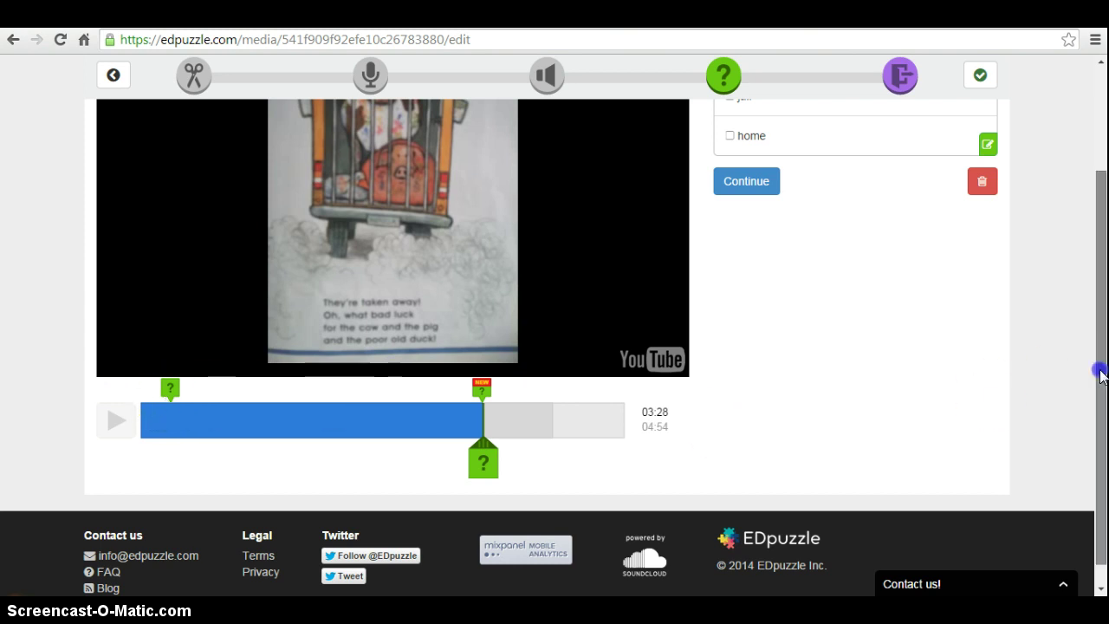
drag(1097, 372, 1074, 255)
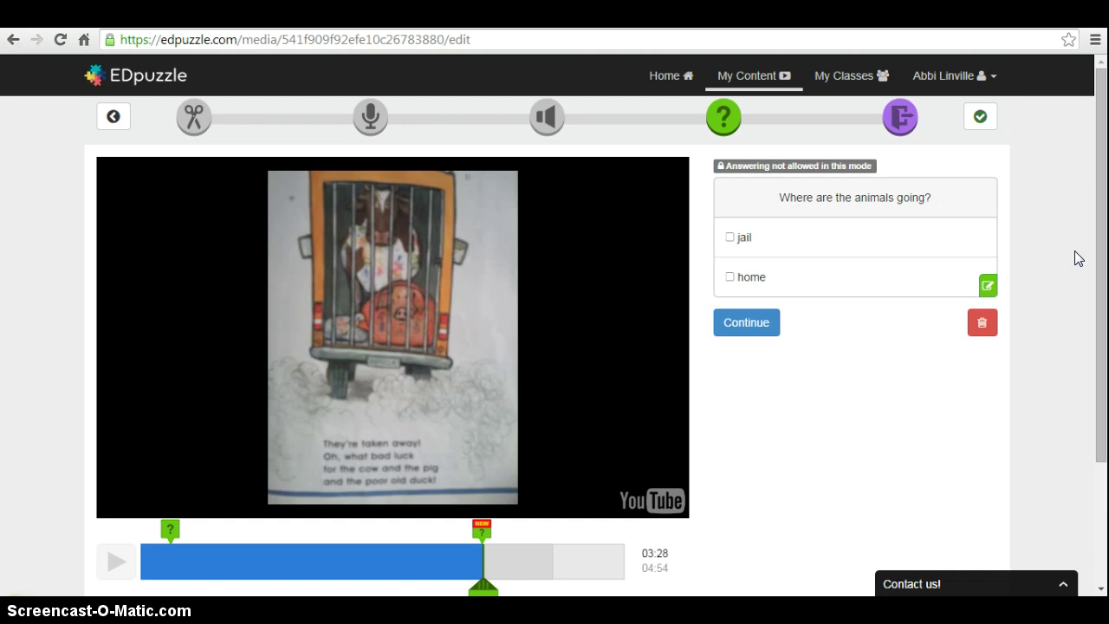
Finish editing the farm lesson and choose Save & Exit.
click(897, 127)
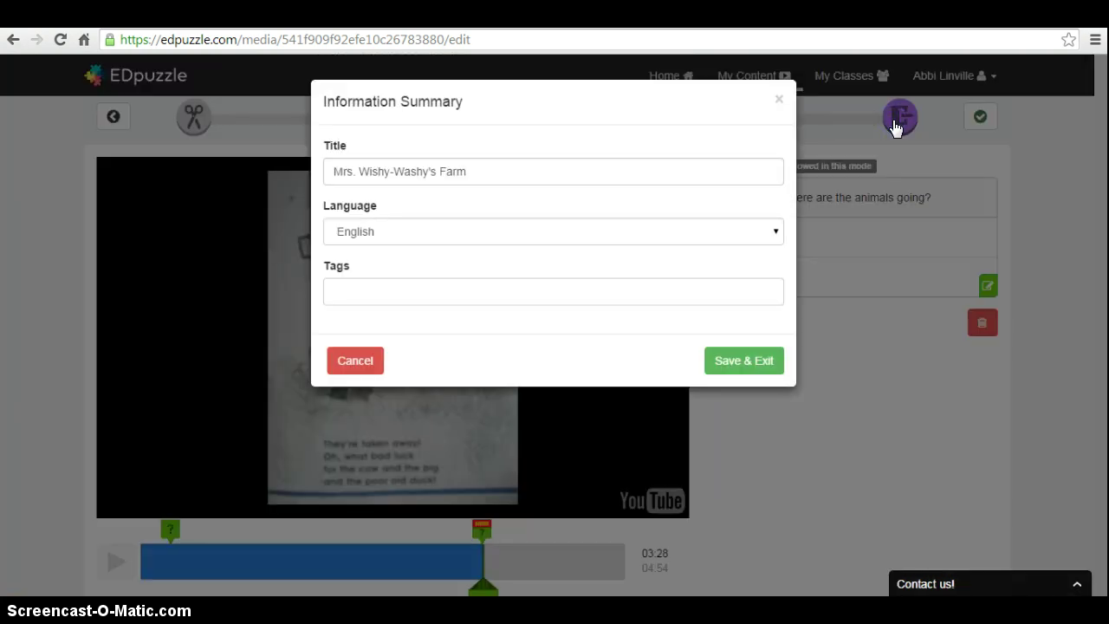
click(734, 368)
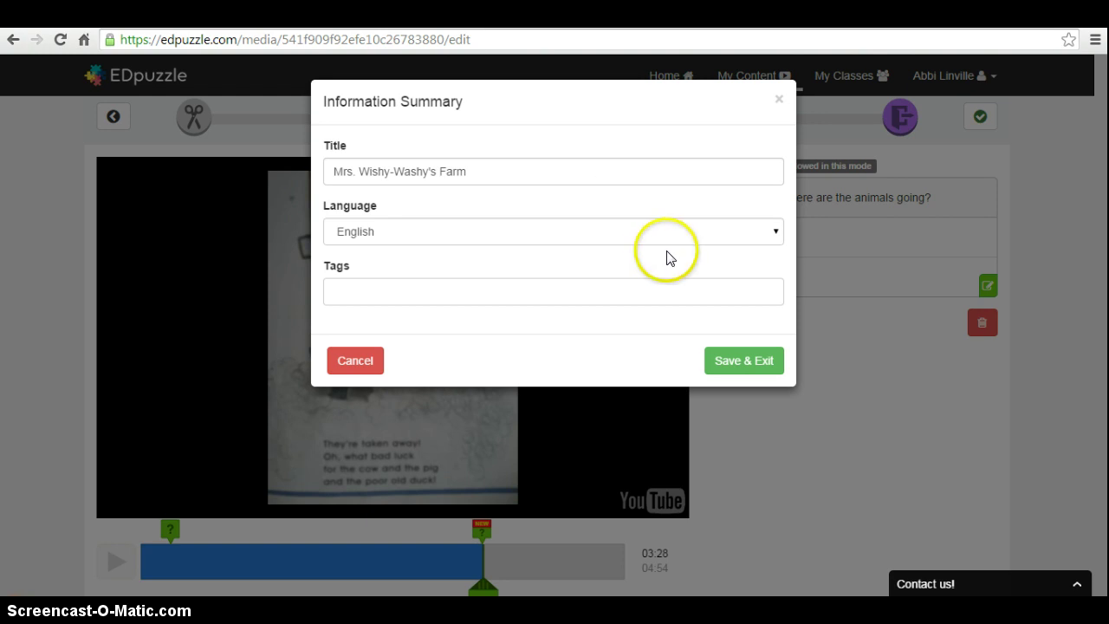
click(744, 370)
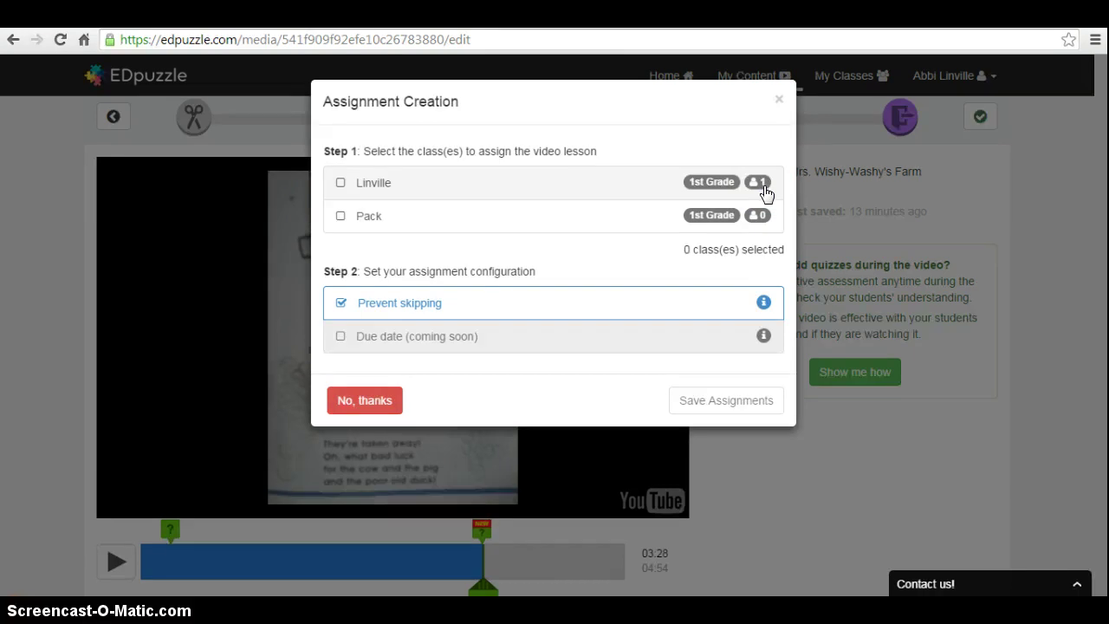
Assign the lesson to the one-student first class with Prevent skipping enabled.
click(346, 184)
click(348, 187)
click(348, 187)
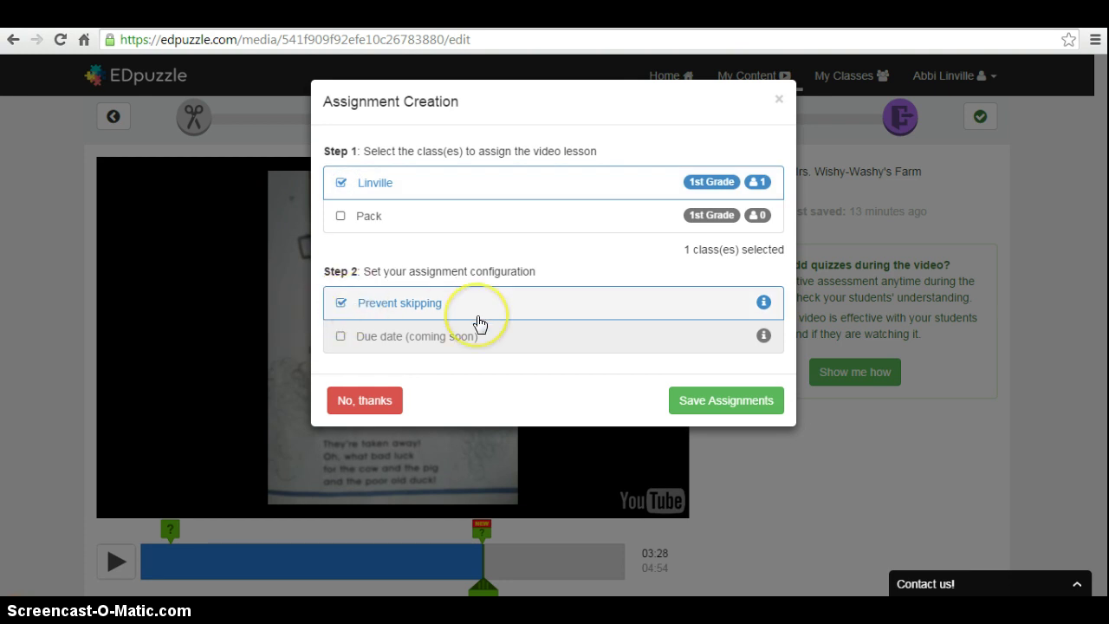
click(634, 367)
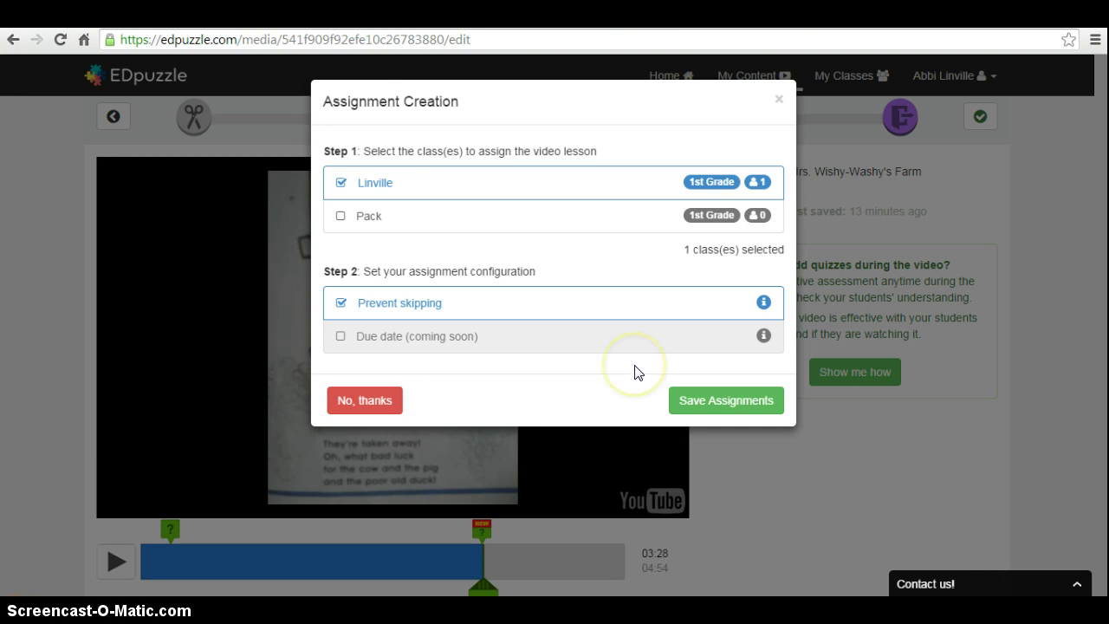
click(688, 402)
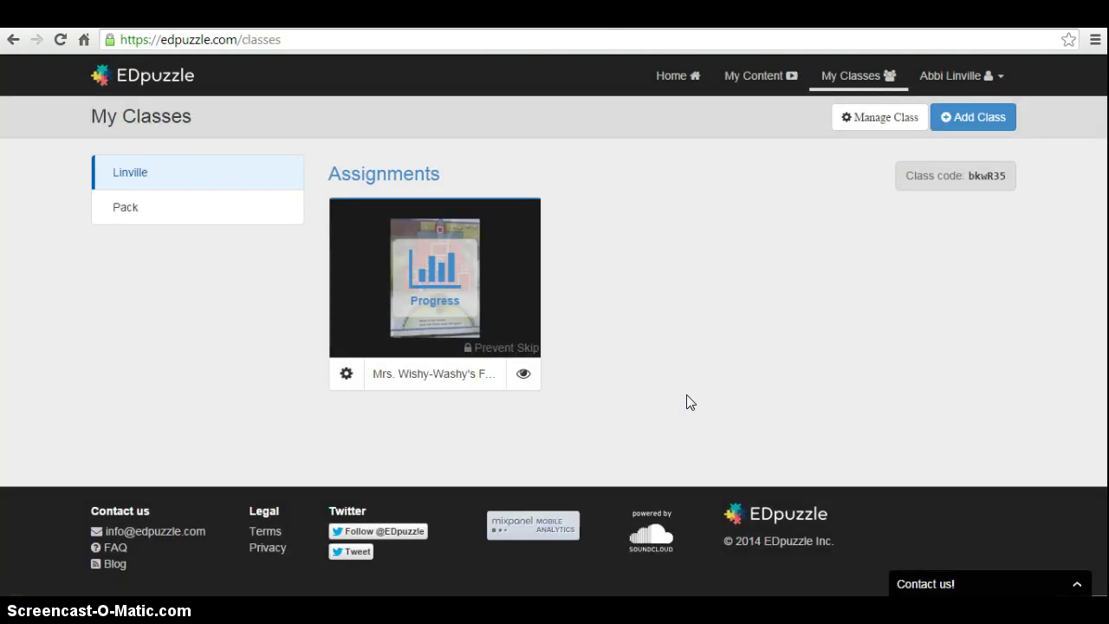
Open the farm assignment's progress report, showing both questions at 0% and the student not started.
click(454, 440)
click(442, 301)
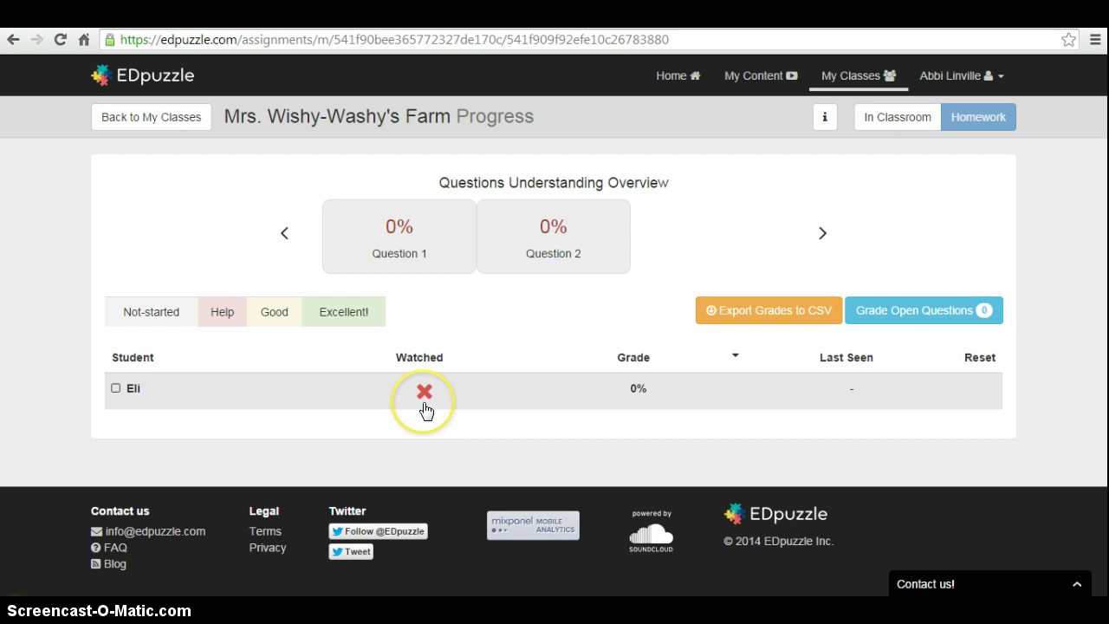
mouse_move(425, 410)
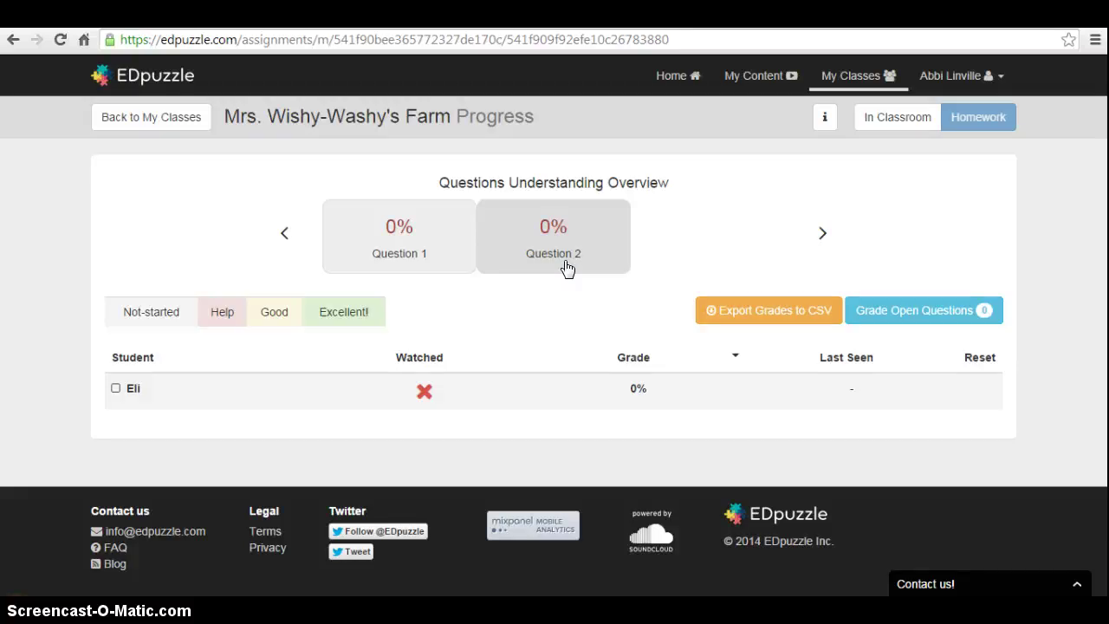
Go back to Home to see Mrs. Wishy-Washy's Farm under Last Assignments at 0% completed.
click(694, 79)
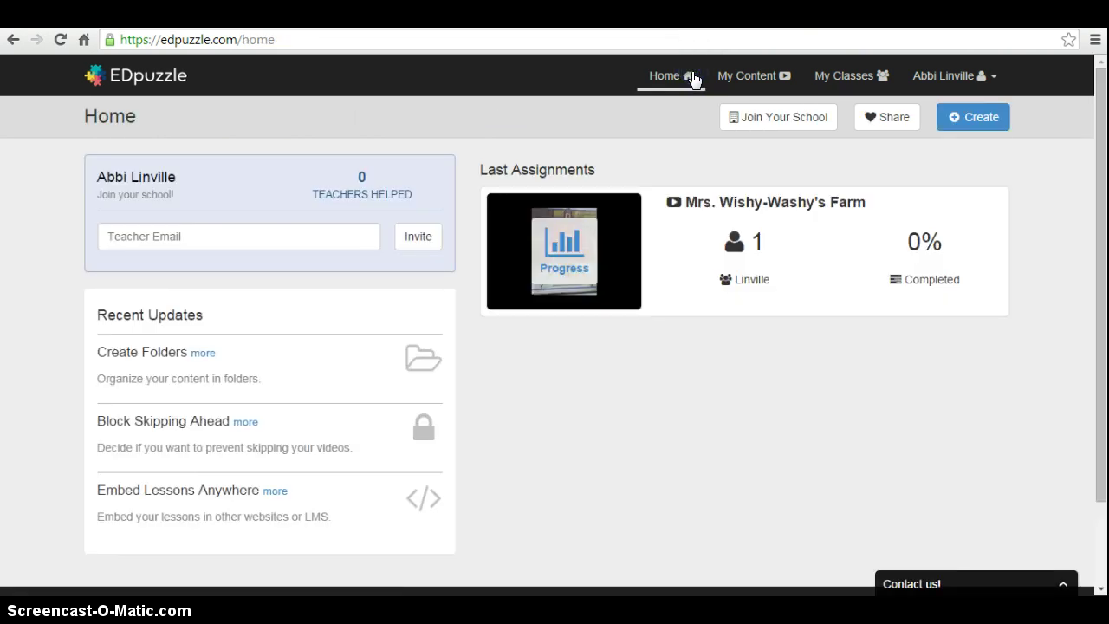